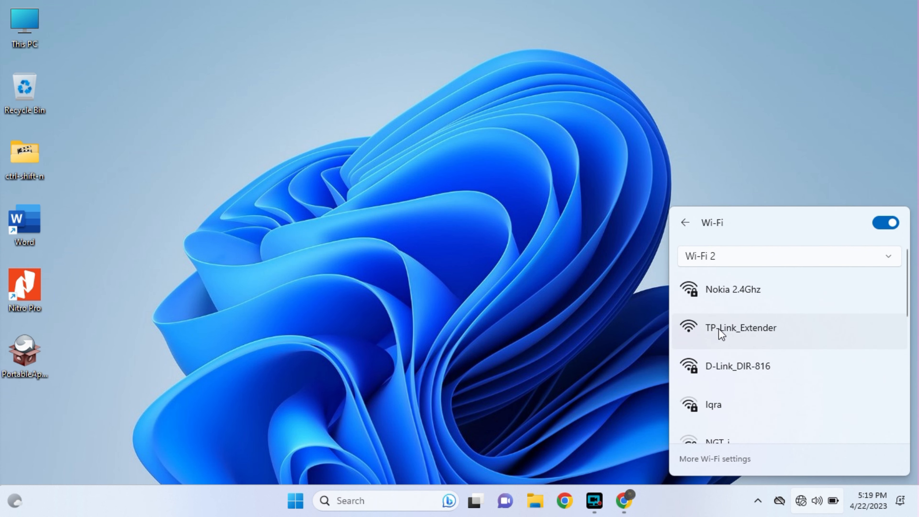
# Join the open TP-Link_Extender Wi-Fi network, then bring up Chrome
pyautogui.click(719, 331)
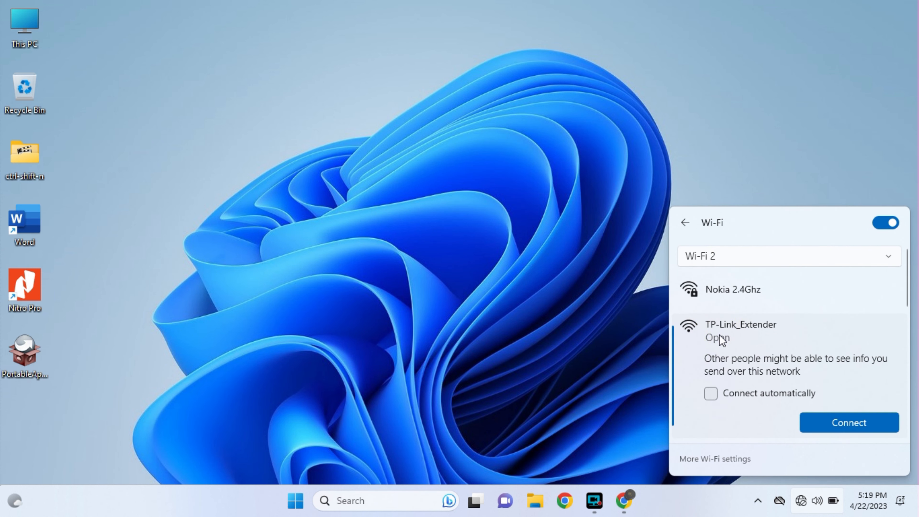
pyautogui.click(852, 427)
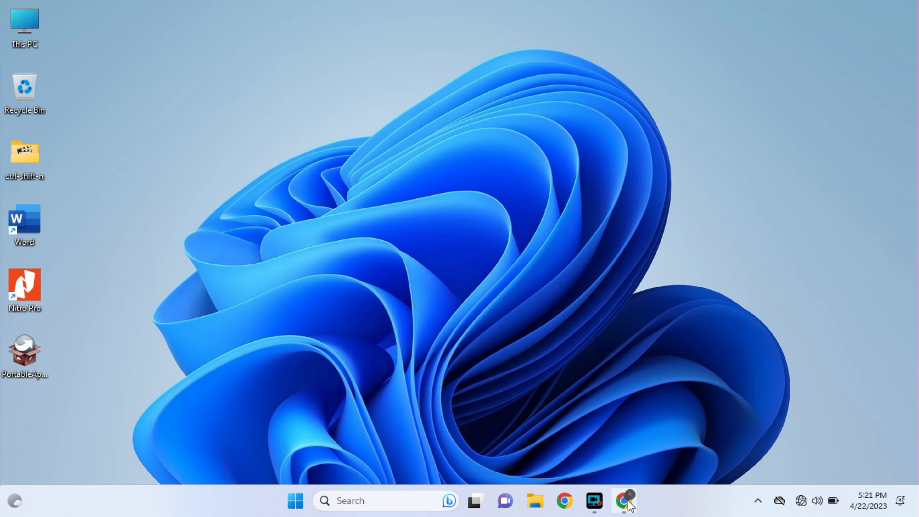
pyautogui.click(563, 493)
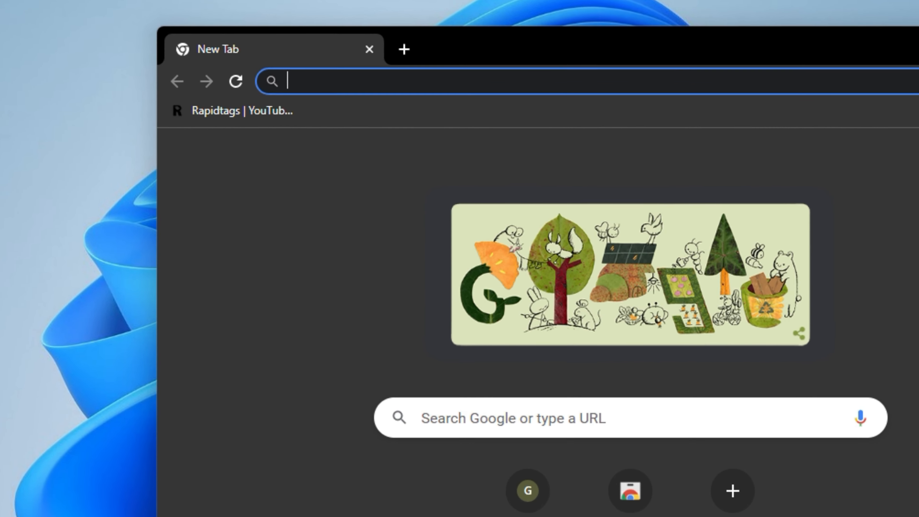
# Browse to 192.168.0.254 in Chrome to reach the RE200 setup page
pyautogui.write('192')
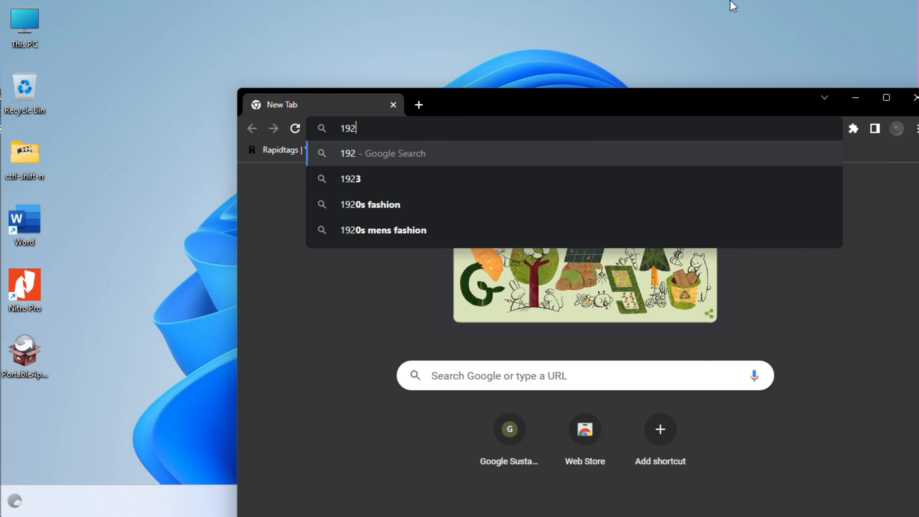
pyautogui.write(',')
pyautogui.press('BackSpace')
pyautogui.write('.1')
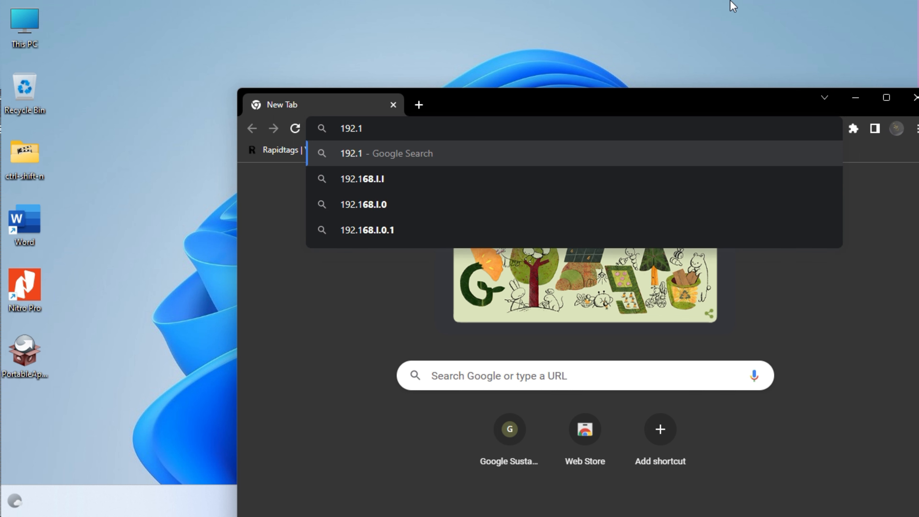
pyautogui.write('68')
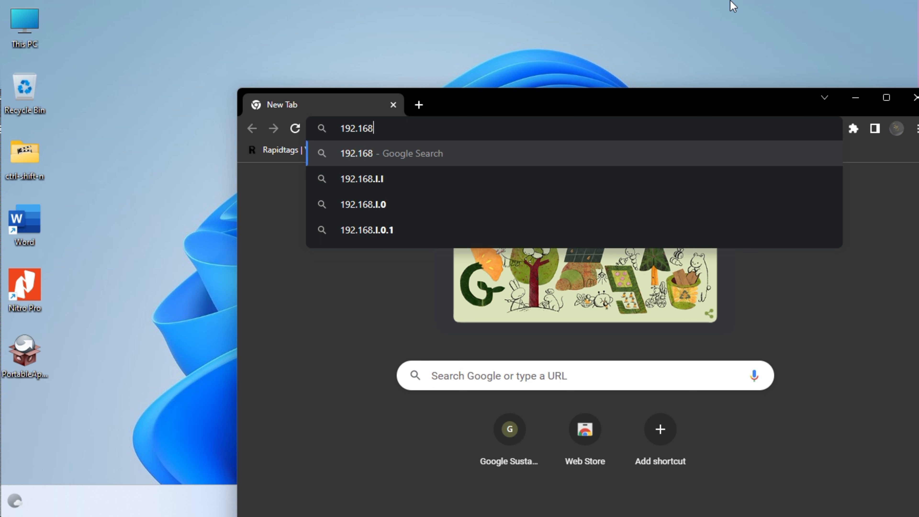
pyautogui.write('.')
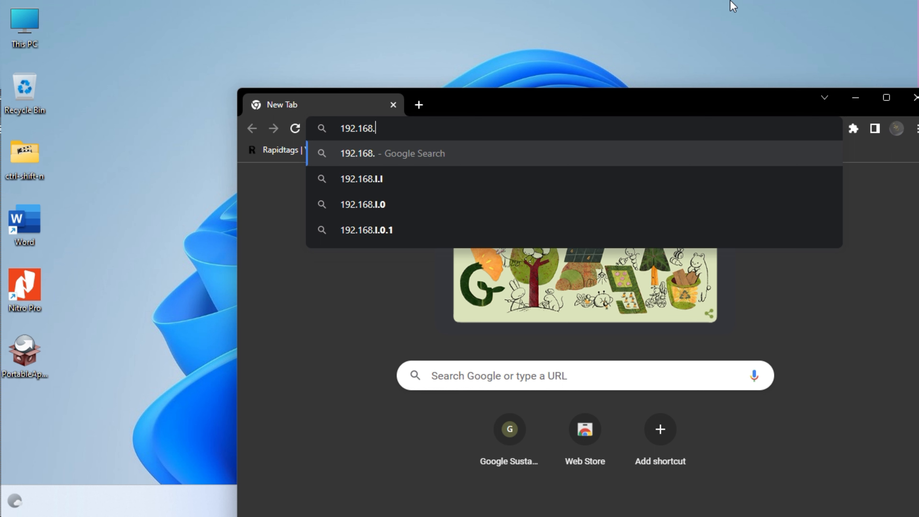
pyautogui.write('0')
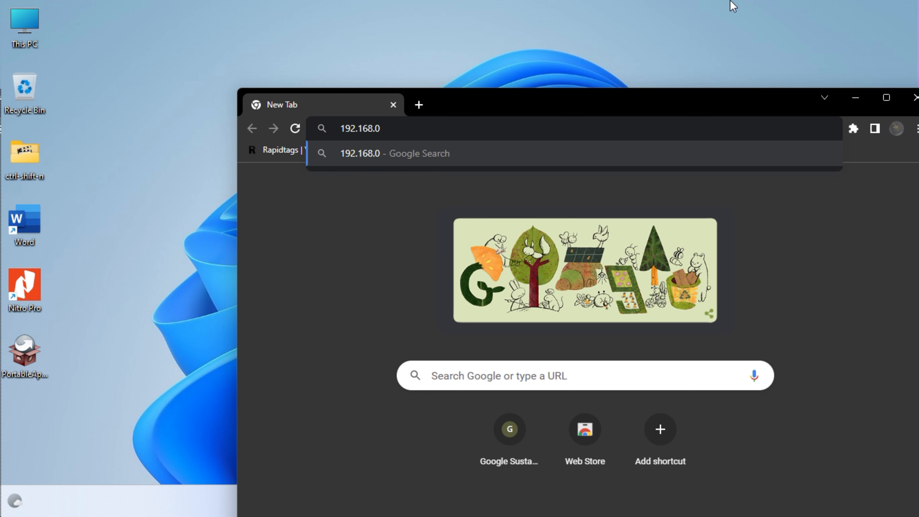
pyautogui.write('.254')
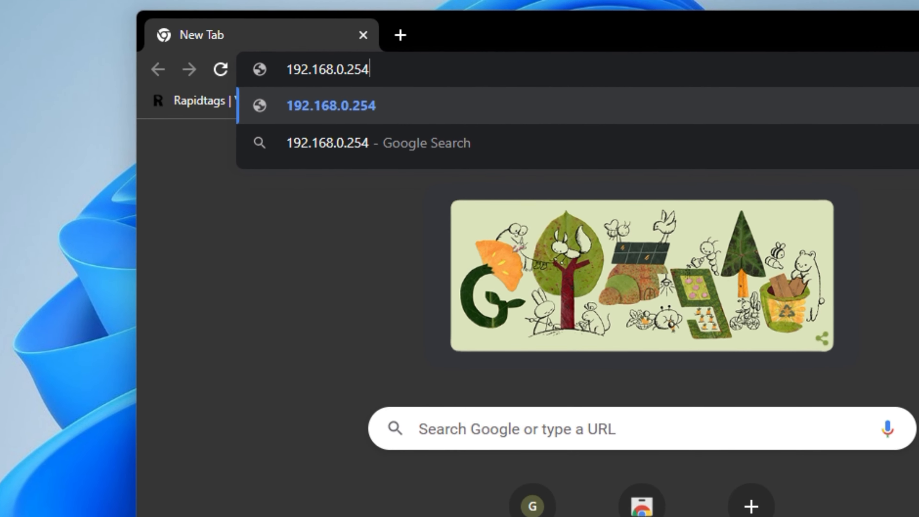
pyautogui.press('Return')
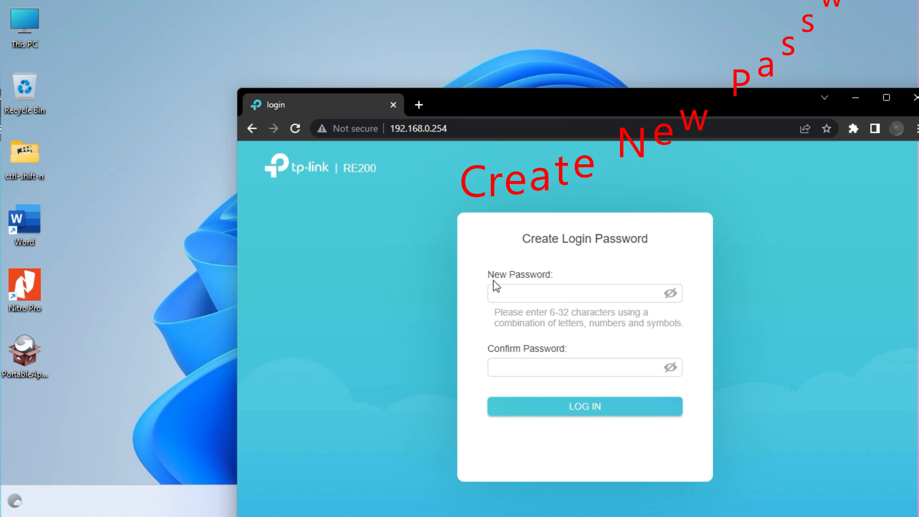
# Enter a new login password in New Password and Confirm Password, then log in
pyautogui.click(575, 291)
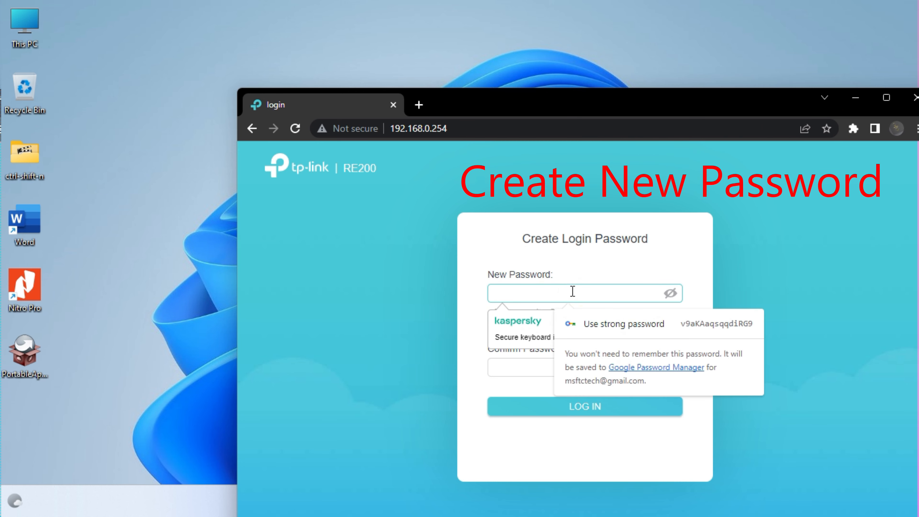
pyautogui.write('aaaa')
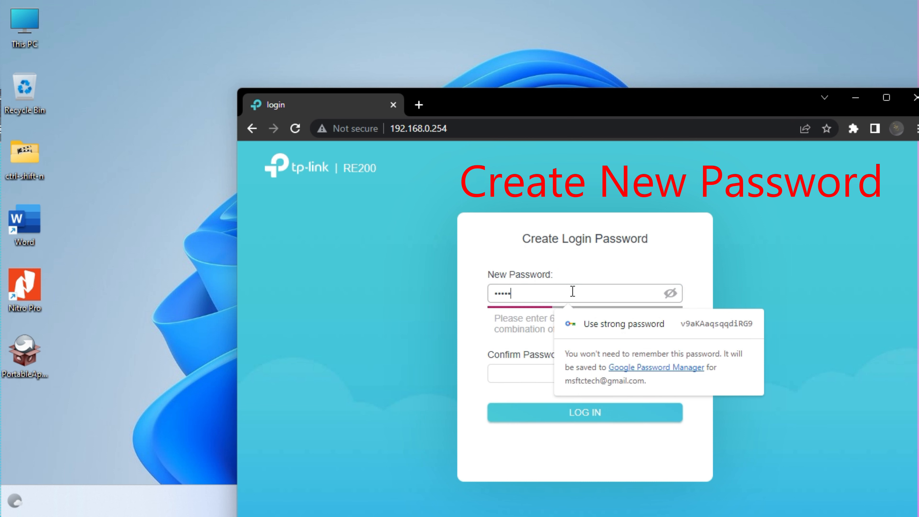
pyautogui.write('aa')
pyautogui.click(531, 376)
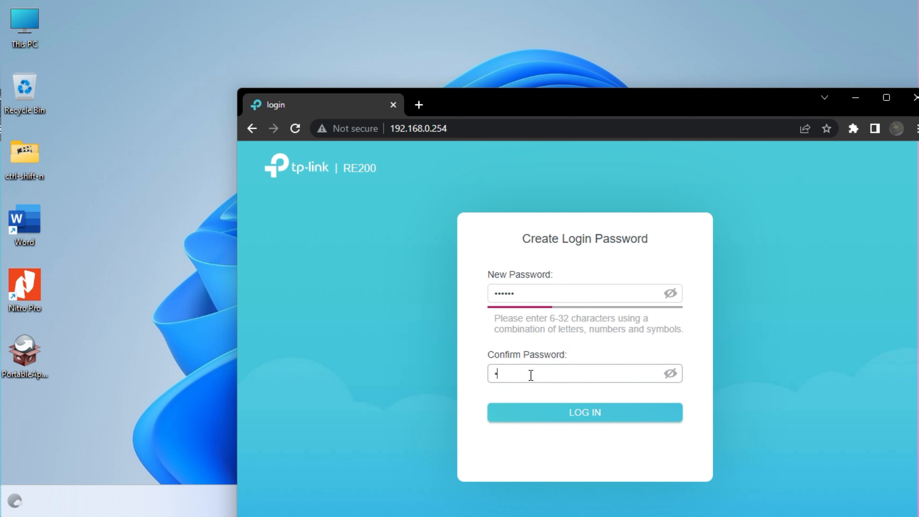
pyautogui.write('aaaaa')
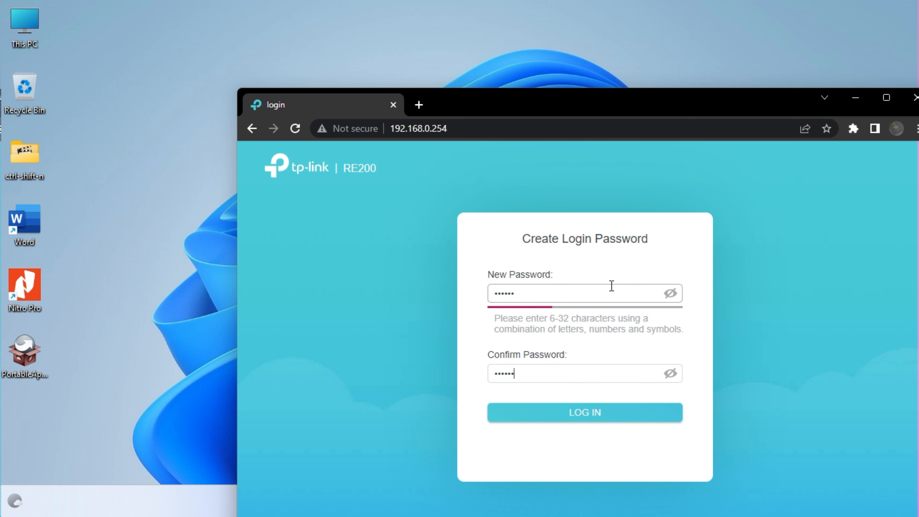
pyautogui.click(618, 422)
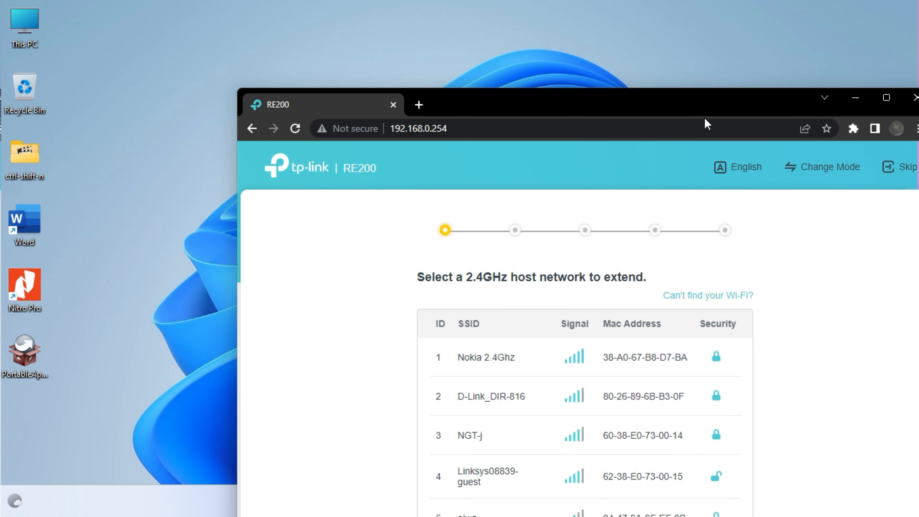
# Change the RE200 operating mode to Access Point Mode and confirm the reboot
pyautogui.moveTo(736, 98); pyautogui.dragTo(608, 80)
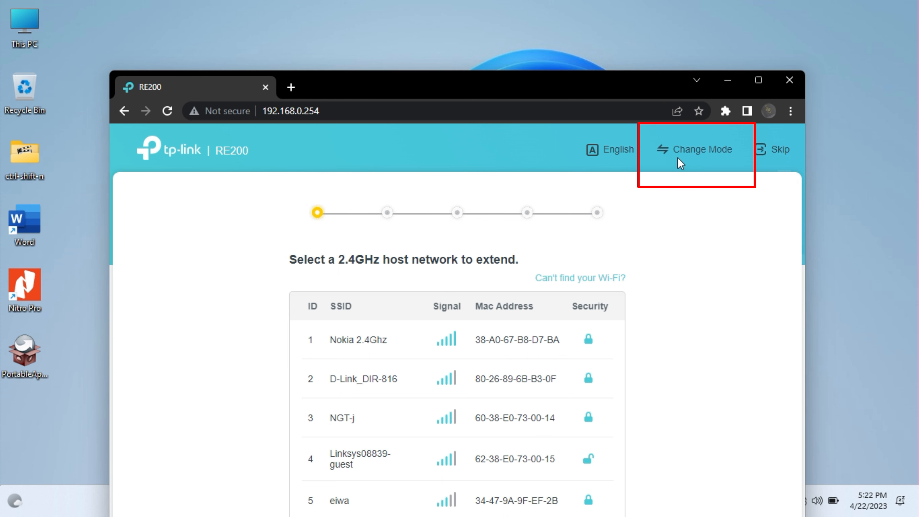
pyautogui.click(696, 151)
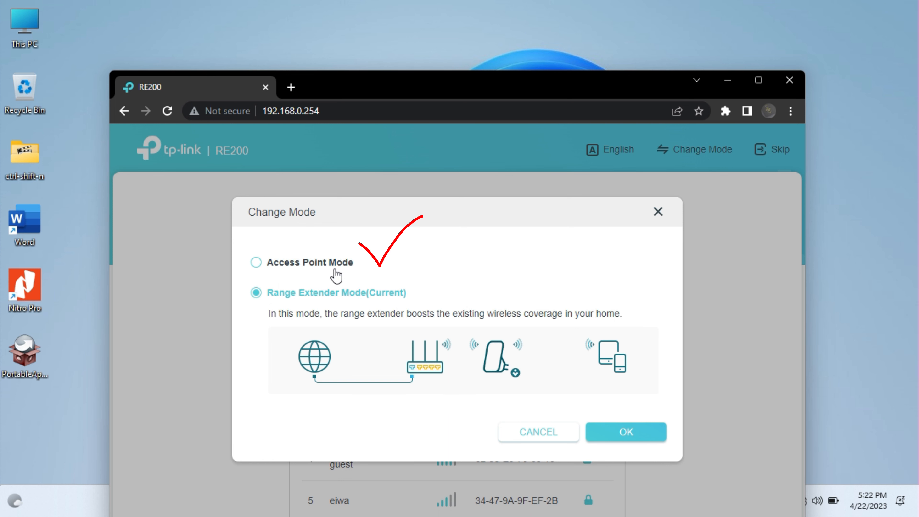
pyautogui.click(261, 264)
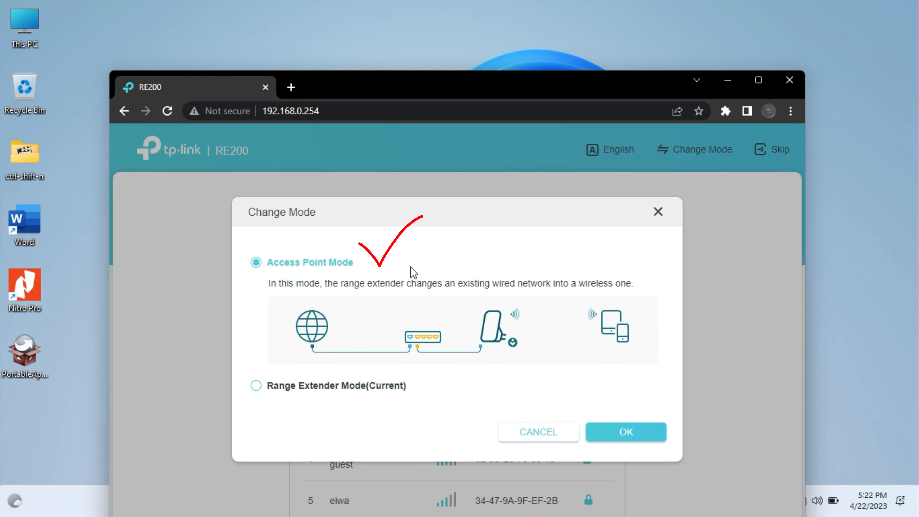
pyautogui.click(631, 431)
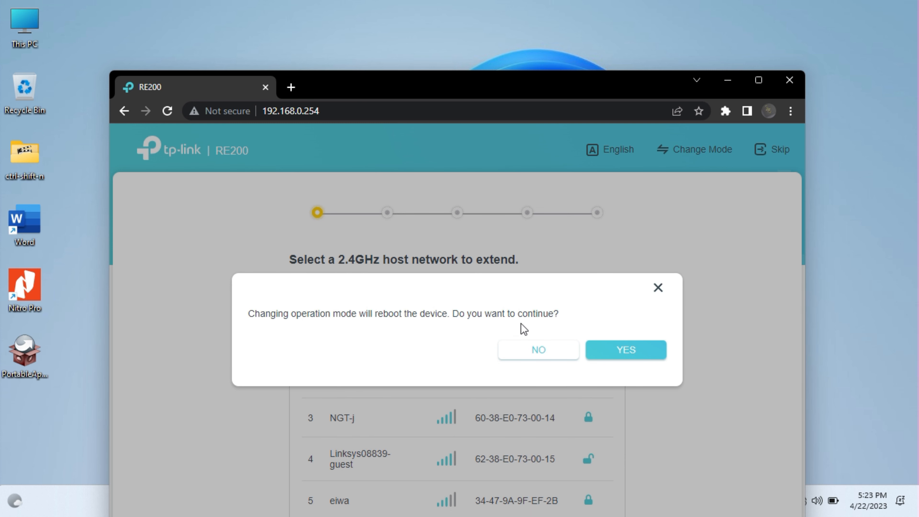
pyautogui.click(628, 351)
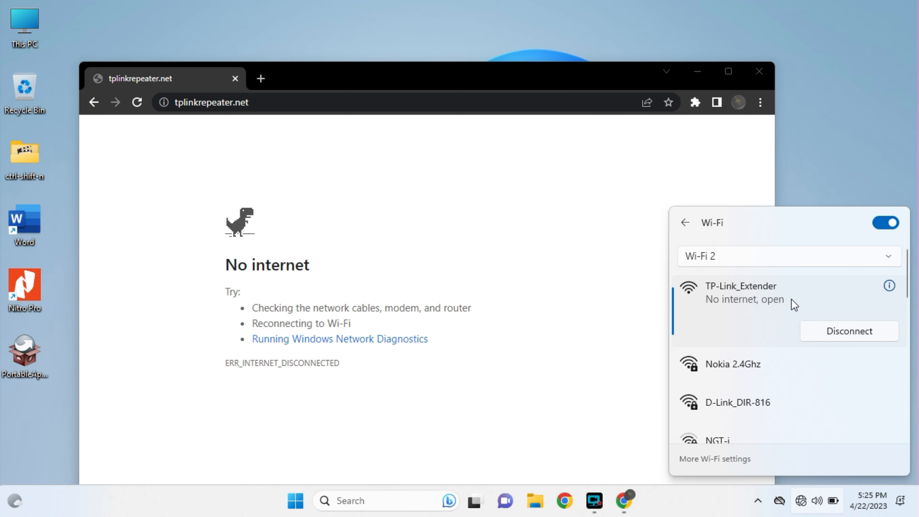
# Check the TP-Link_Extender network's options and dismiss the Wi-Fi network list
pyautogui.rightClick(793, 305)
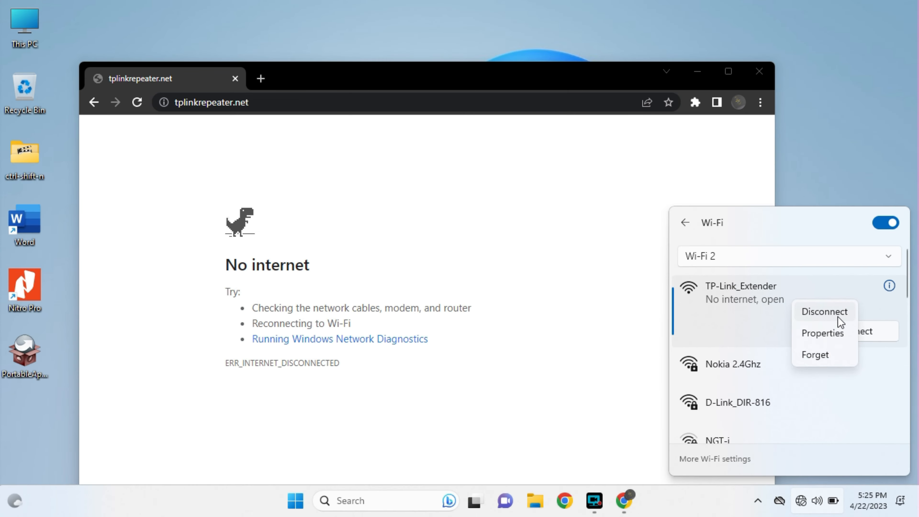
pyautogui.click(819, 356)
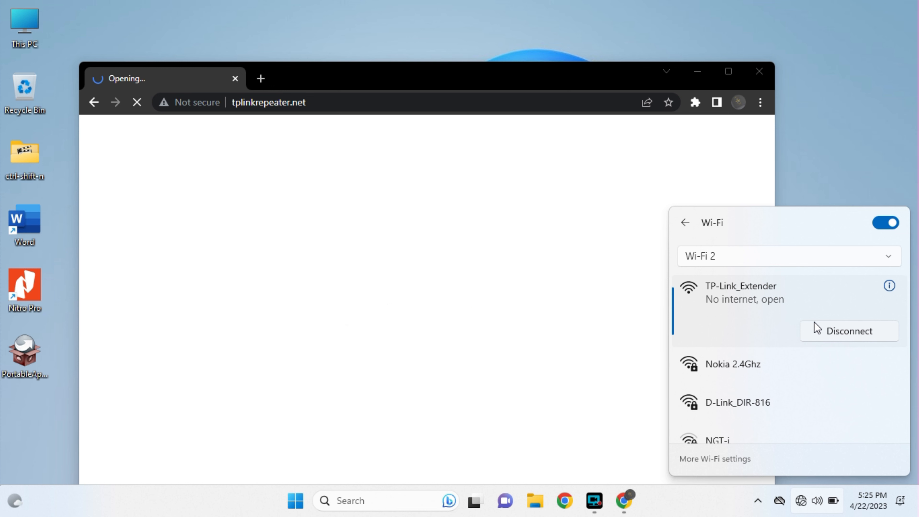
pyautogui.click(856, 165)
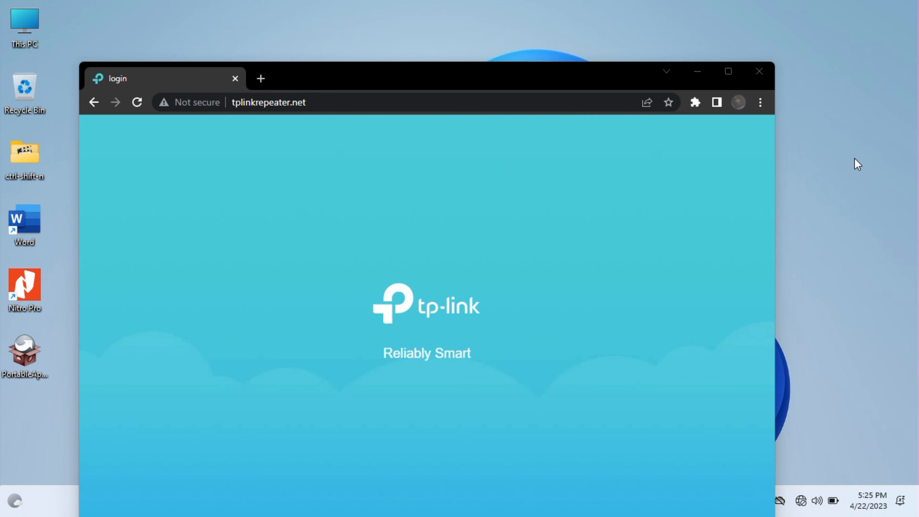
# Log back in at tplinkrepeater.net with the extender's login password
pyautogui.click(400, 274)
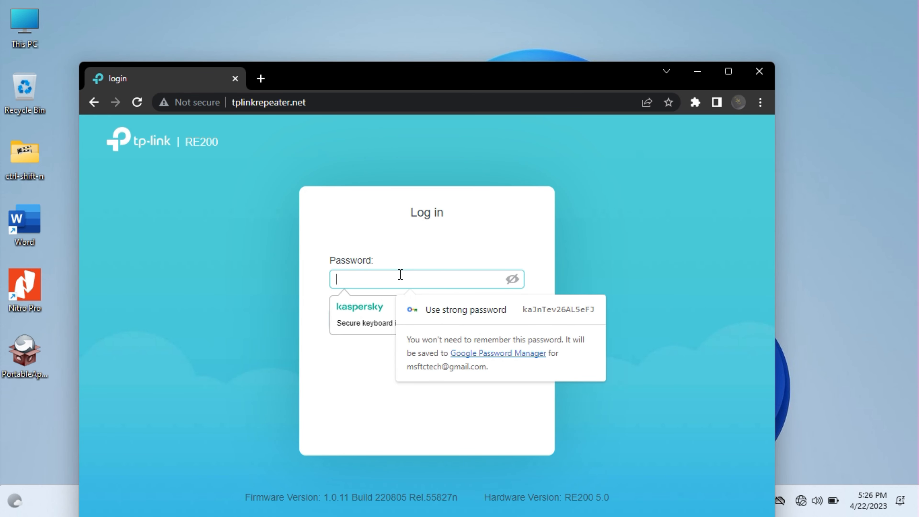
pyautogui.write('a')
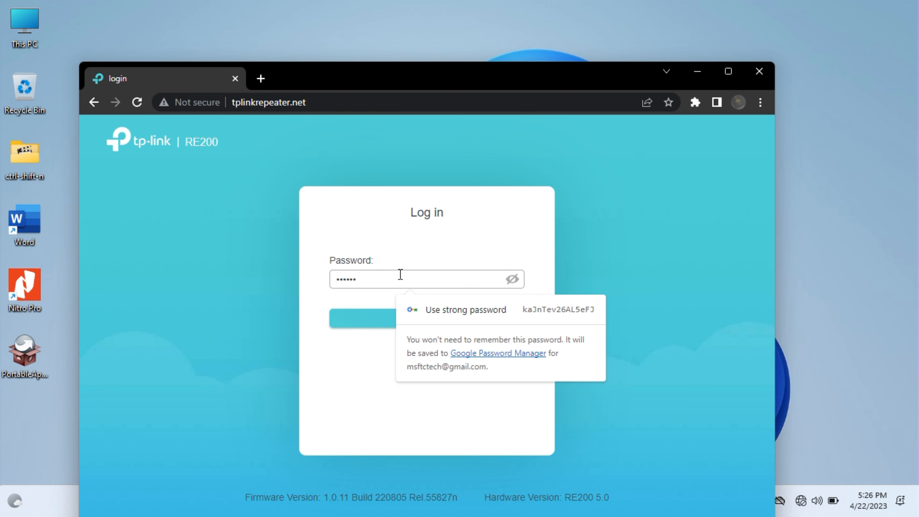
pyautogui.press('Return')
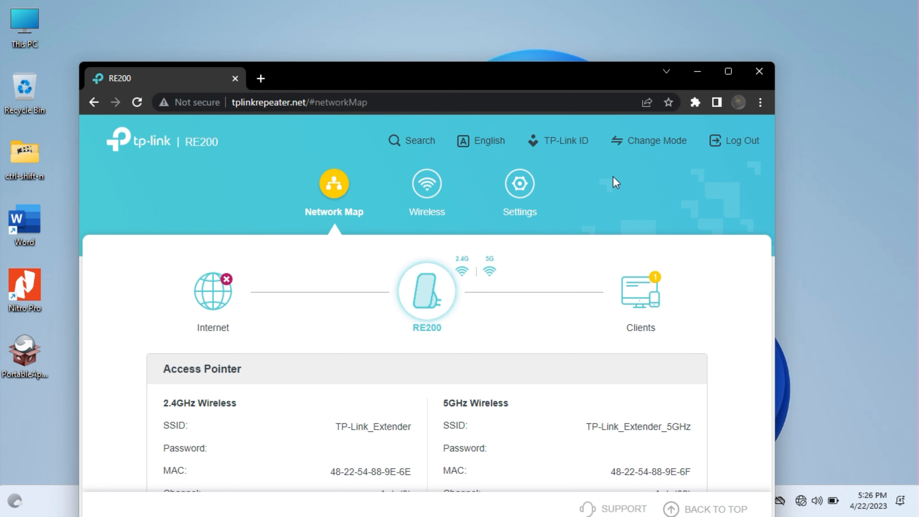
# Confirm Access Point Mode is current, then go to the Wireless settings
pyautogui.click(662, 143)
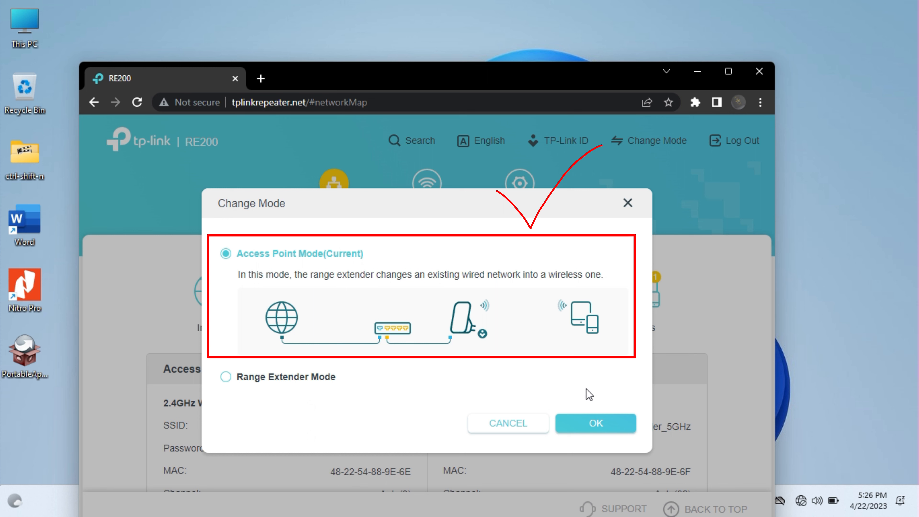
pyautogui.click(612, 426)
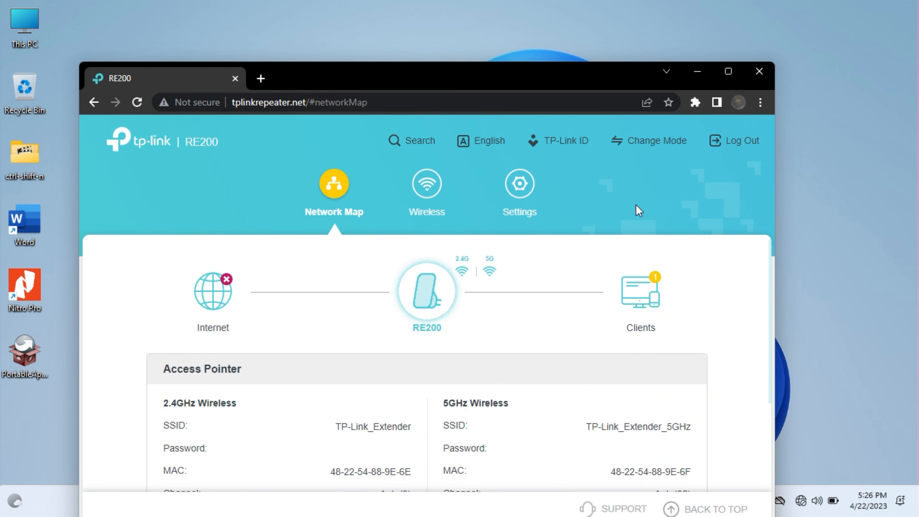
pyautogui.scroll(-4, 538, 262)
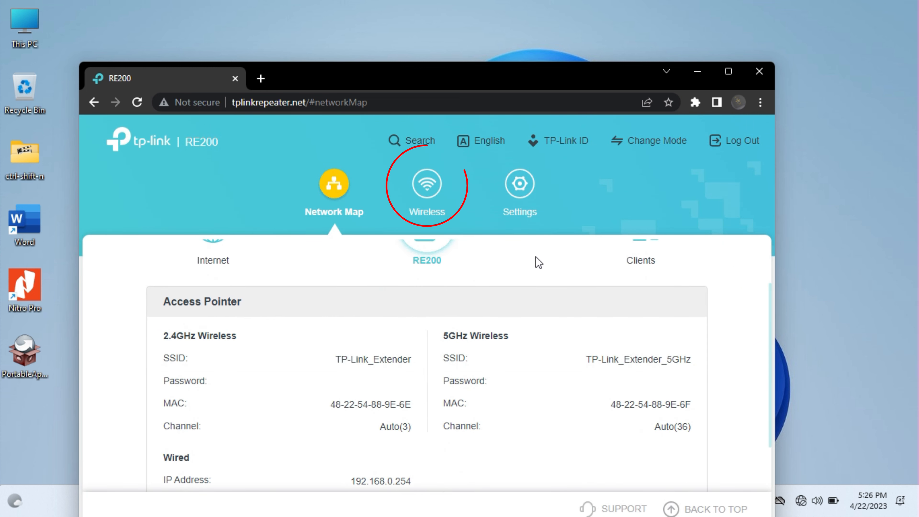
pyautogui.scroll(4, 537, 269)
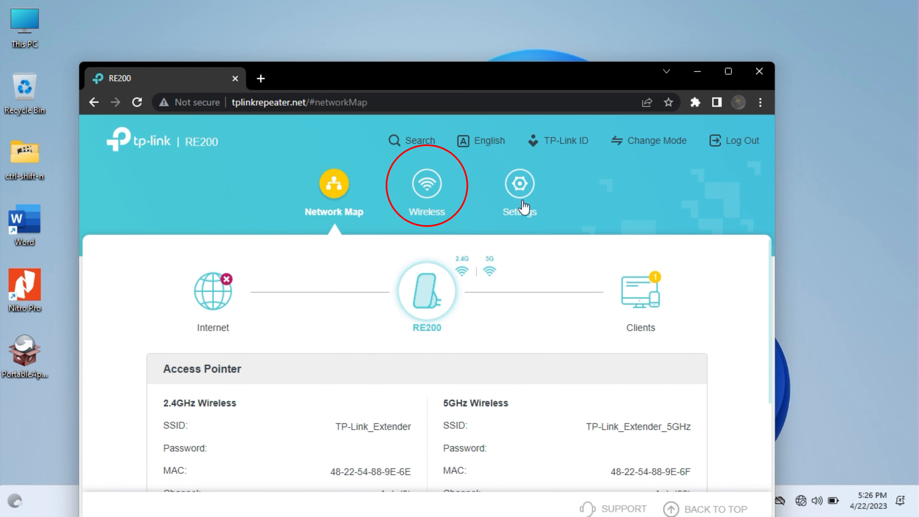
pyautogui.click(431, 185)
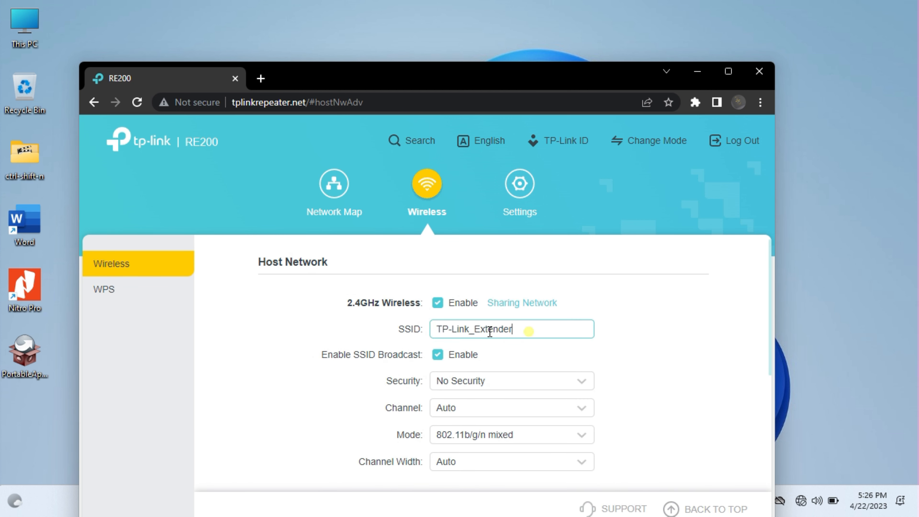
# Set the 2.4GHz TP-Link_Extender network's security to WPA2/WPA3-Personal
pyautogui.tripleClick(529, 330)
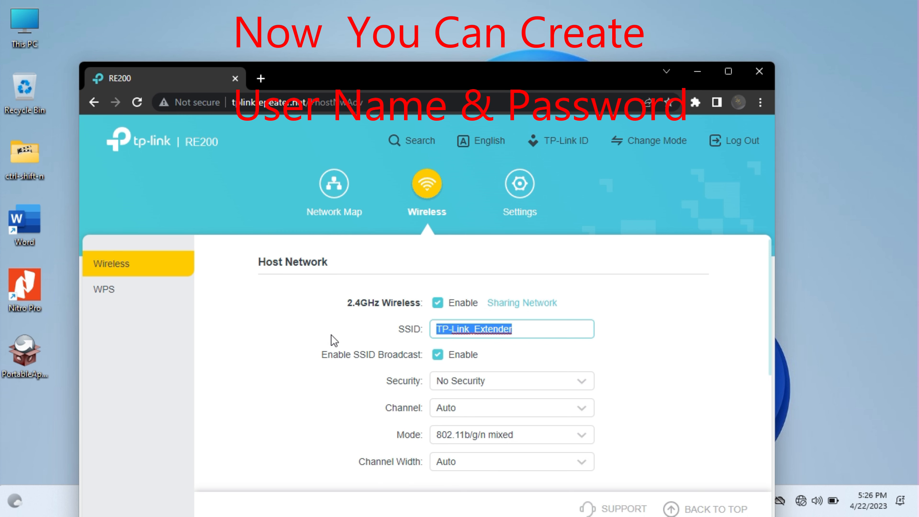
pyautogui.scroll(-3, 669, 345)
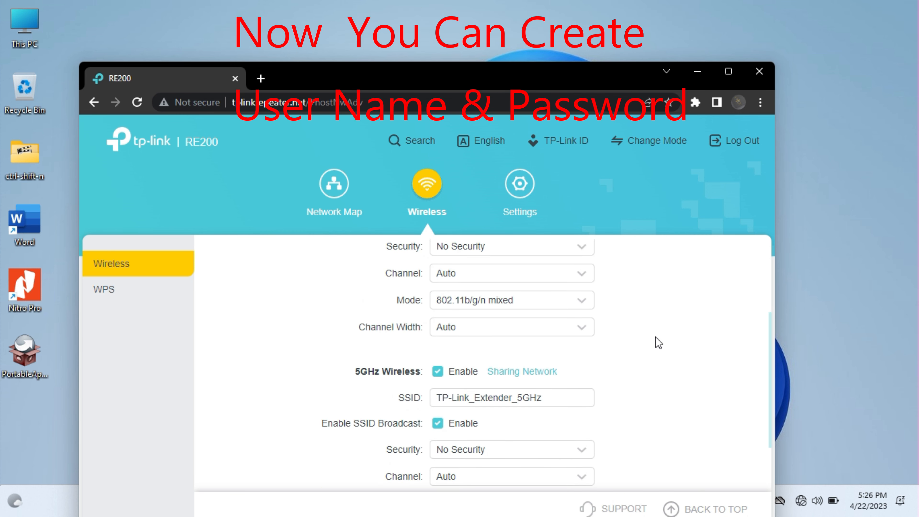
pyautogui.scroll(3, 554, 366)
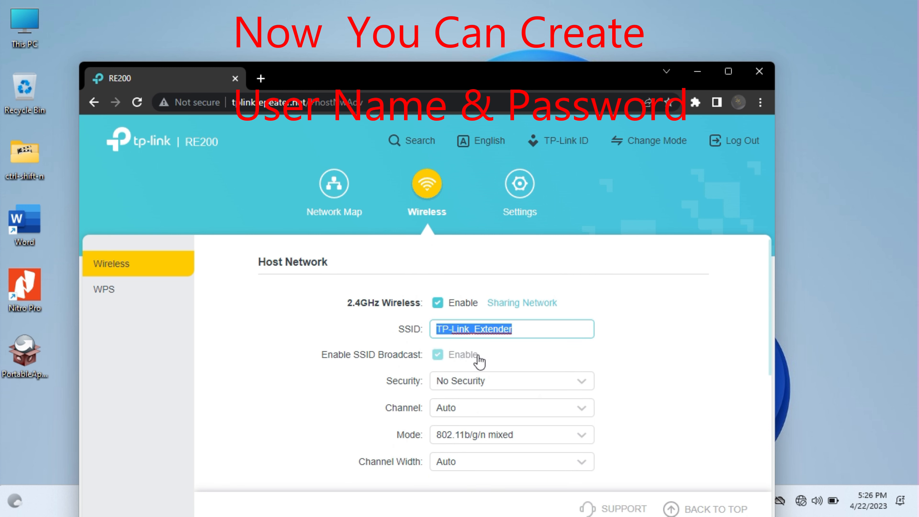
pyautogui.click(506, 387)
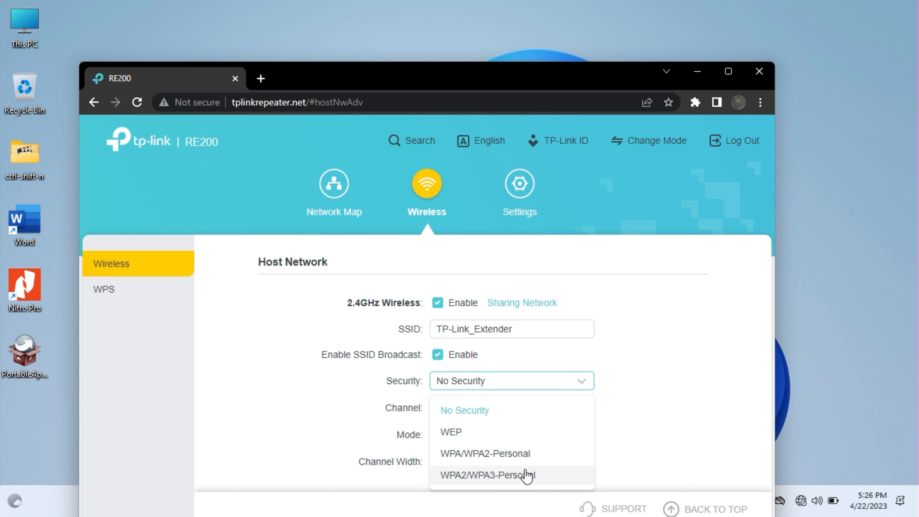
pyautogui.click(533, 476)
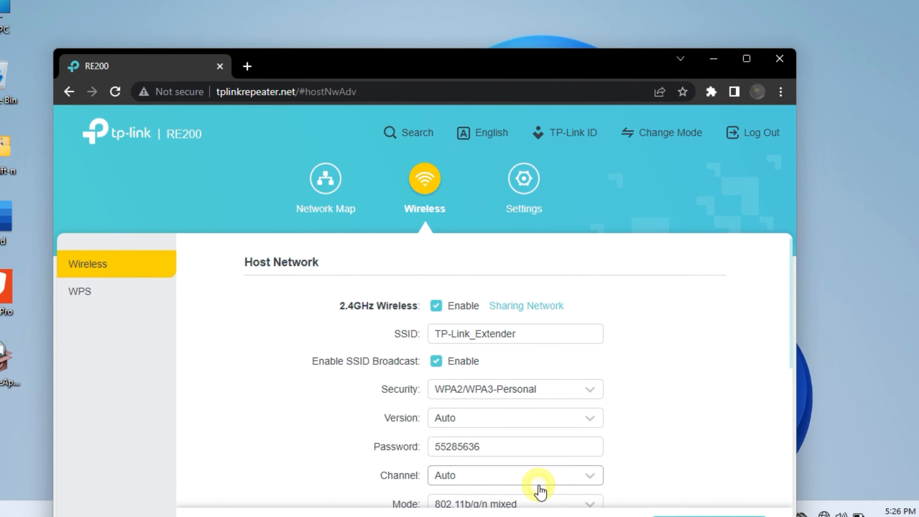
pyautogui.scroll(-2, 552, 439)
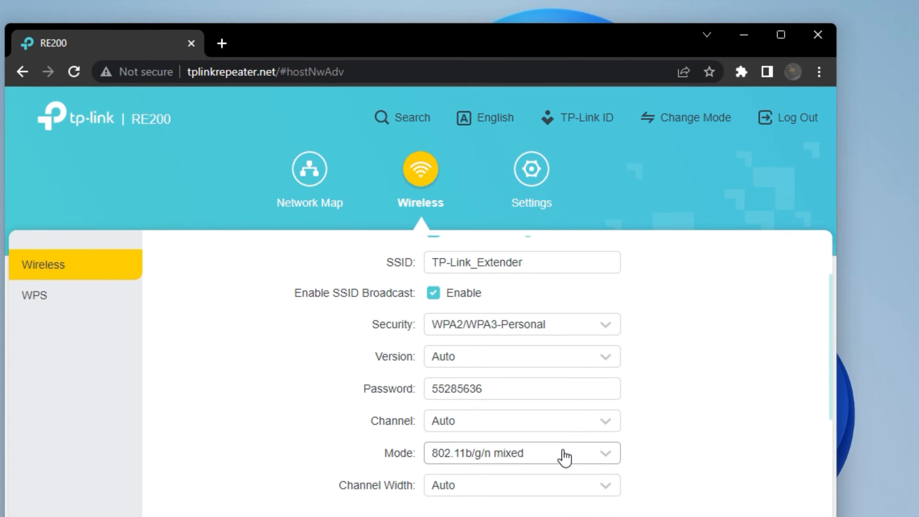
# Replace the 2.4GHz Wi-Fi password, then set TP-Link_Extender_5GHz security to WPA2/WPA3-Personal
pyautogui.doubleClick(517, 389)
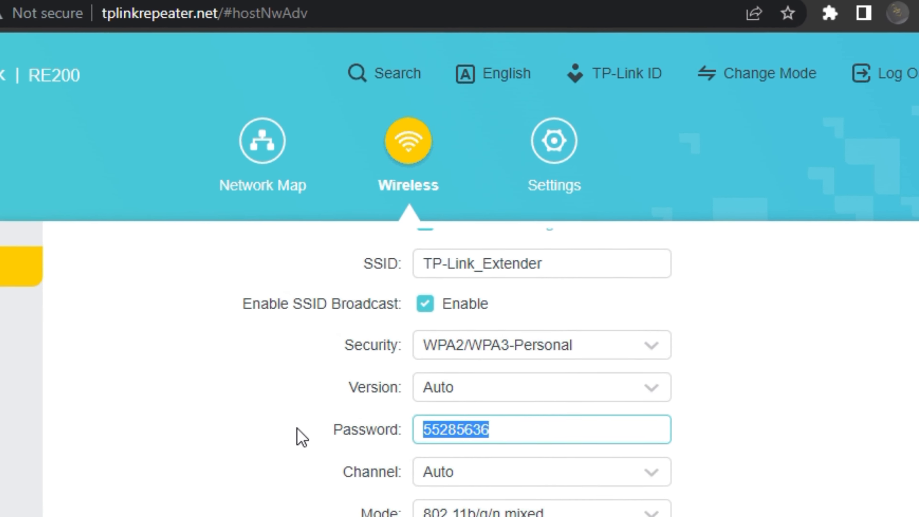
pyautogui.write('q')
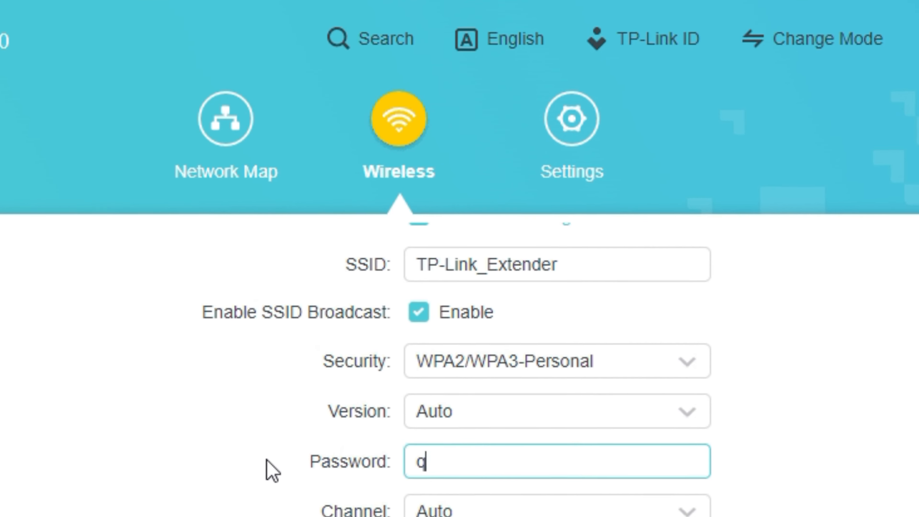
pyautogui.write('az')
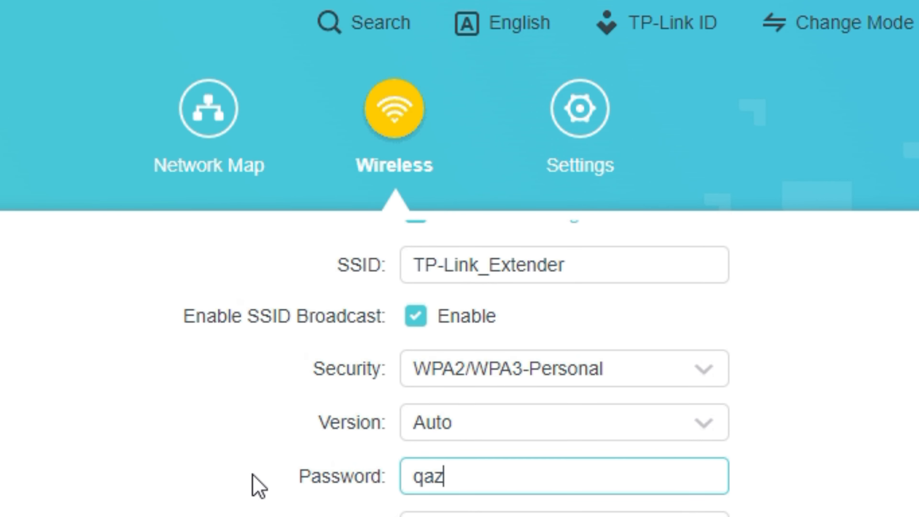
pyautogui.write('wsxedc')
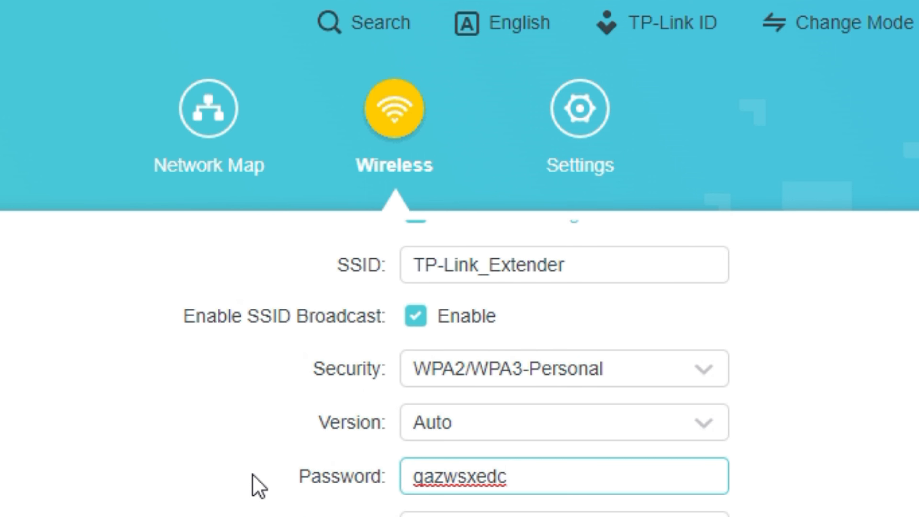
pyautogui.scroll(-3, 703, 513)
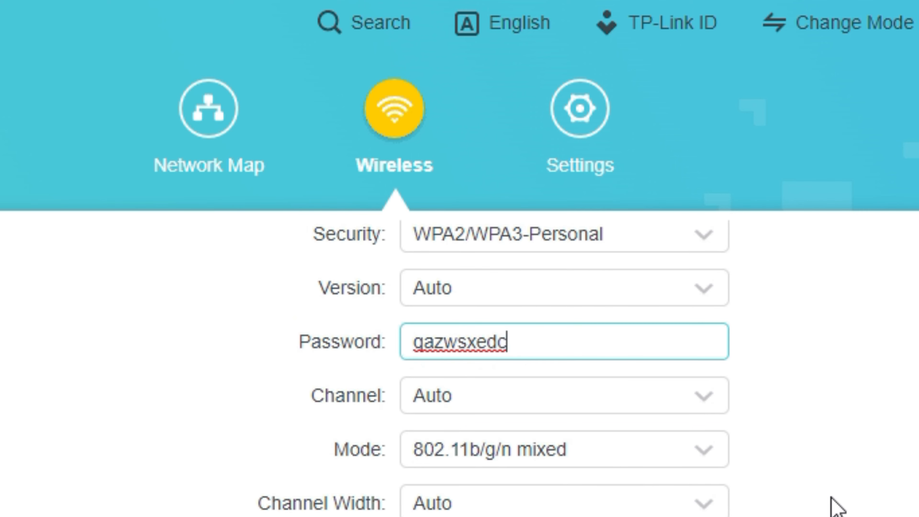
pyautogui.scroll(-6, 782, 512)
pyautogui.click(559, 484)
pyautogui.click(501, 515)
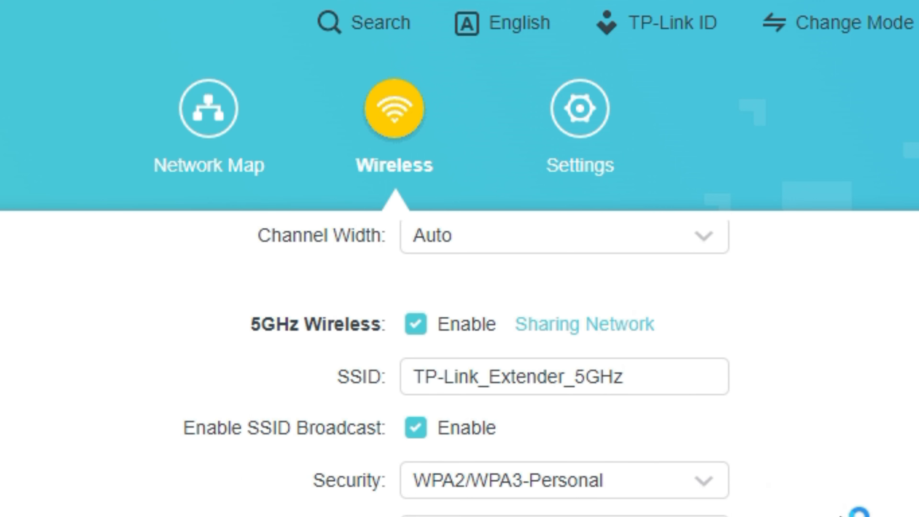
# Check the 5GHz password matches 2.4GHz and save the wireless settings
pyautogui.scroll(-3, 858, 512)
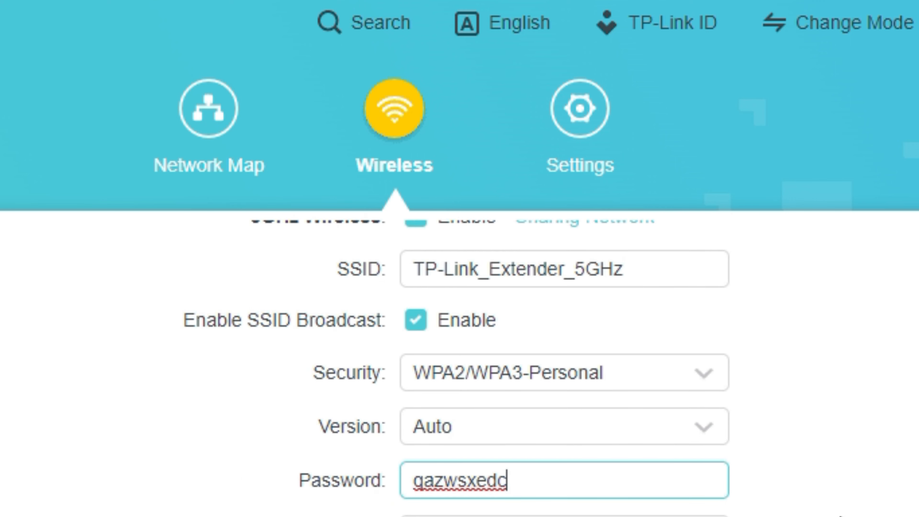
pyautogui.scroll(15, 831, 497)
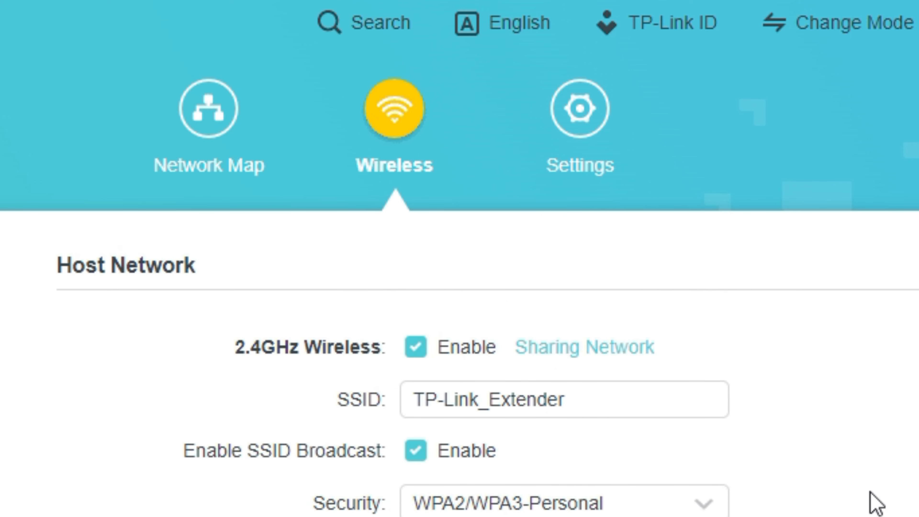
pyautogui.scroll(-10, 876, 501)
pyautogui.scroll(-3, 879, 503)
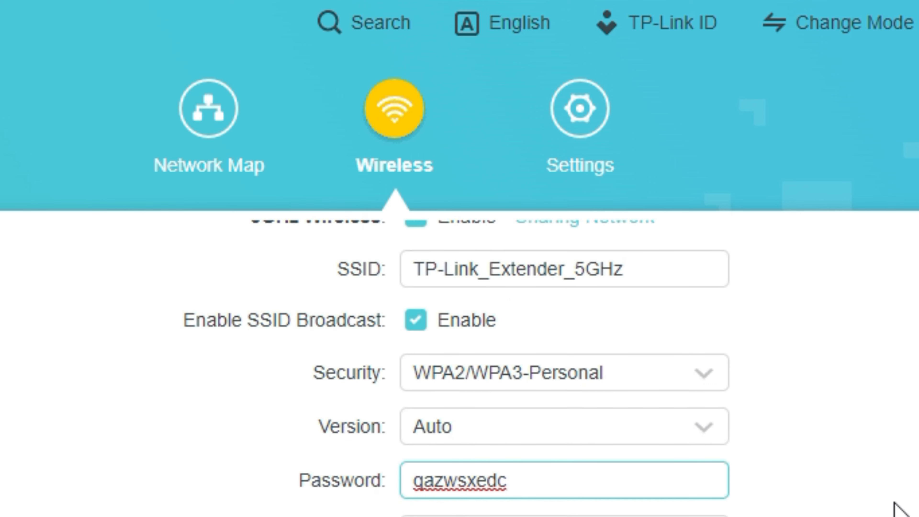
pyautogui.scroll(1, 914, 505)
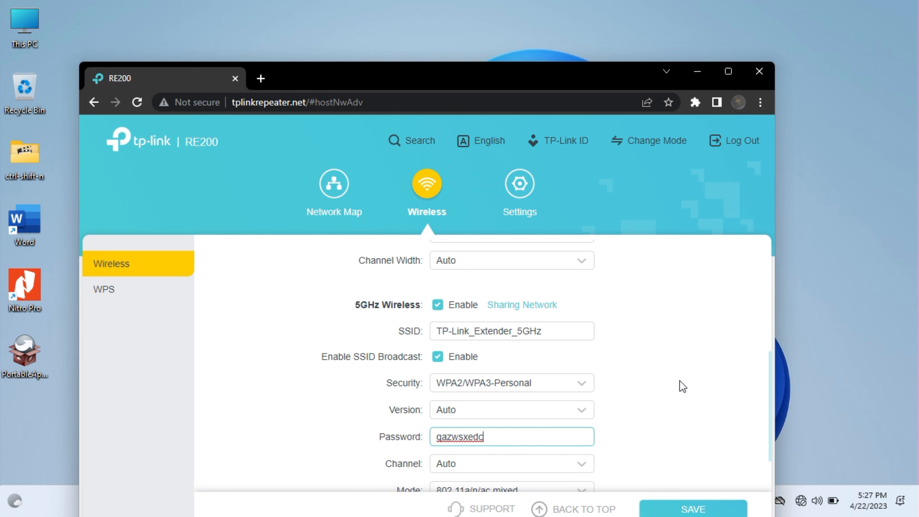
pyautogui.scroll(4, 679, 380)
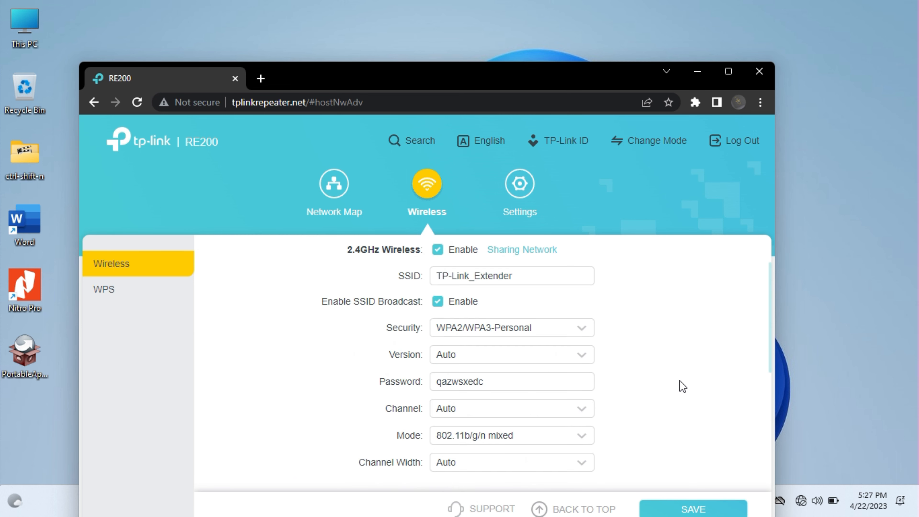
pyautogui.scroll(-5, 679, 380)
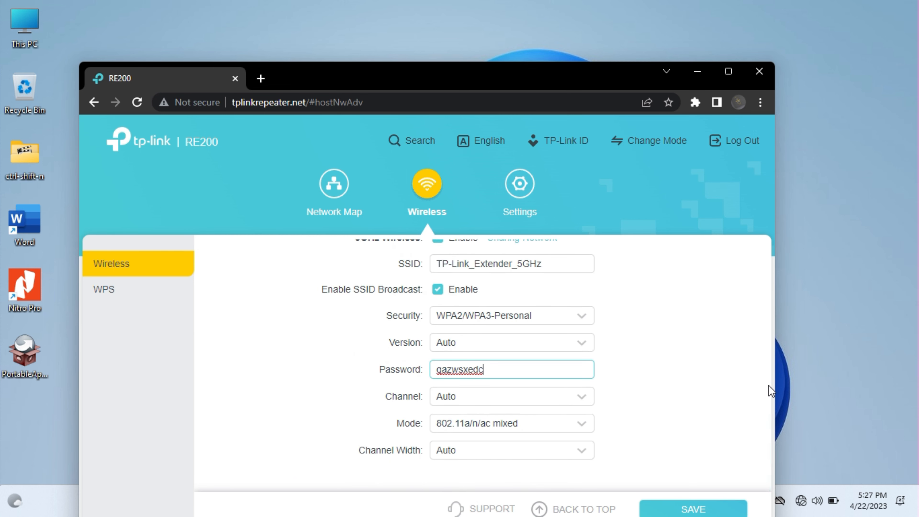
pyautogui.click(700, 510)
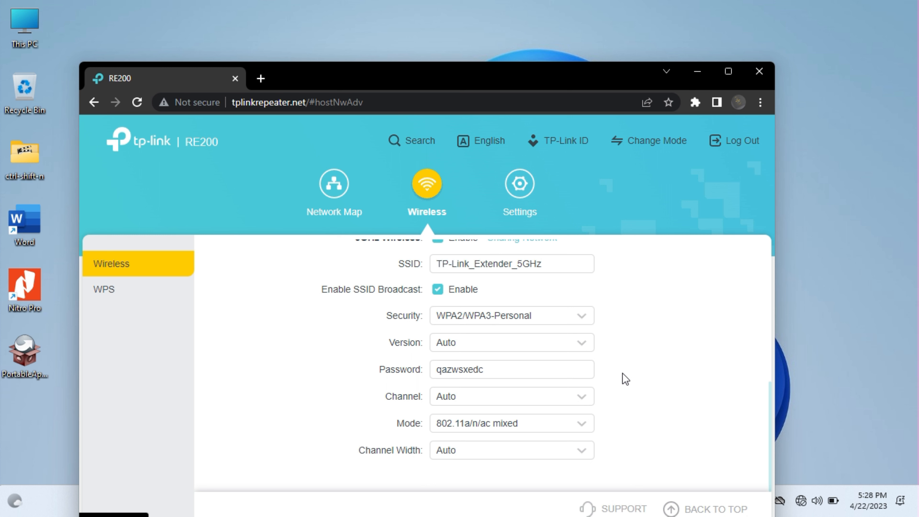
# Reconnect Windows to the secured TP-Link_Extender network using the new Wi-Fi password
pyautogui.click(801, 502)
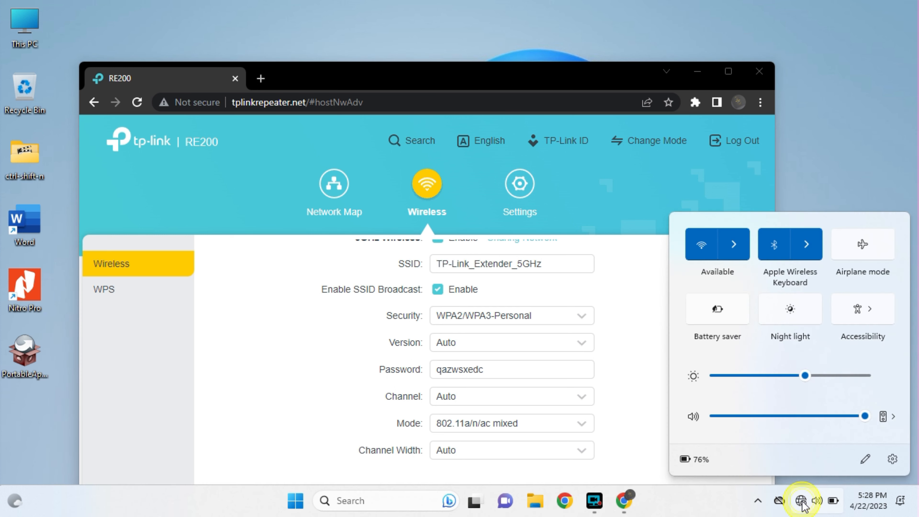
pyautogui.click(739, 249)
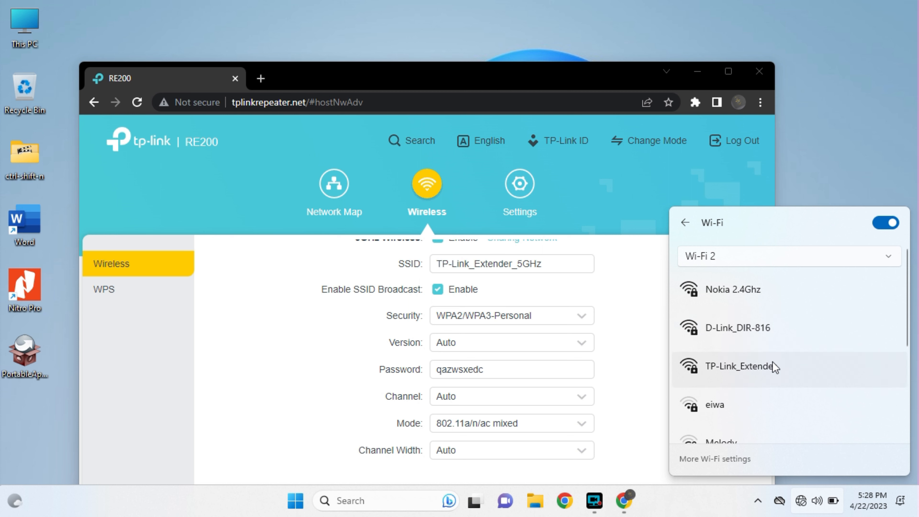
pyautogui.click(764, 368)
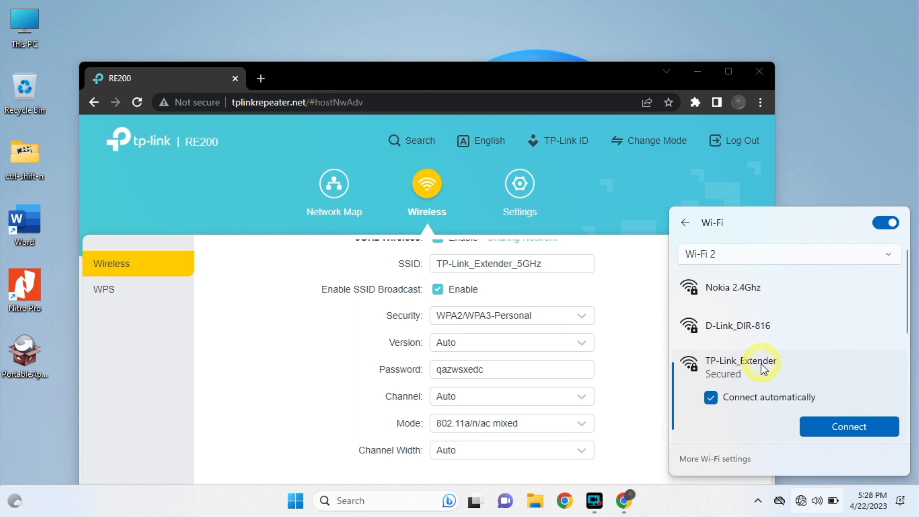
pyautogui.click(851, 428)
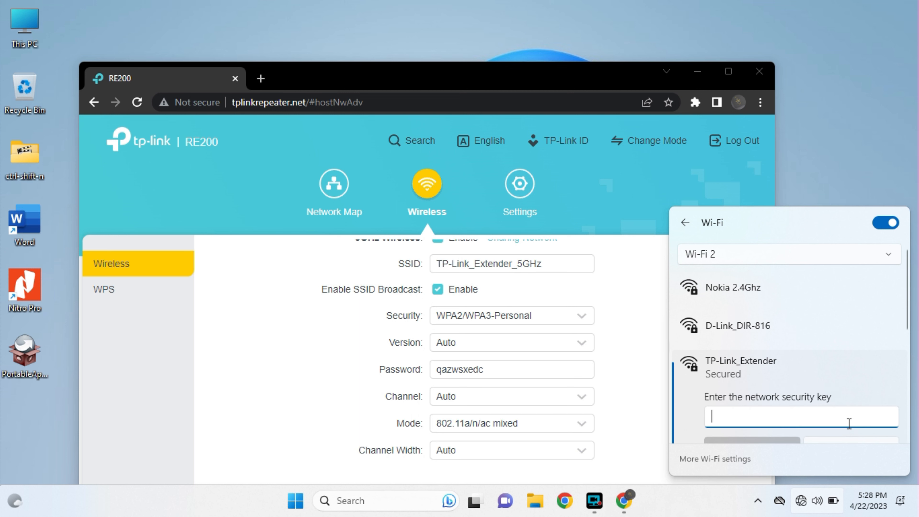
pyautogui.write('qa')
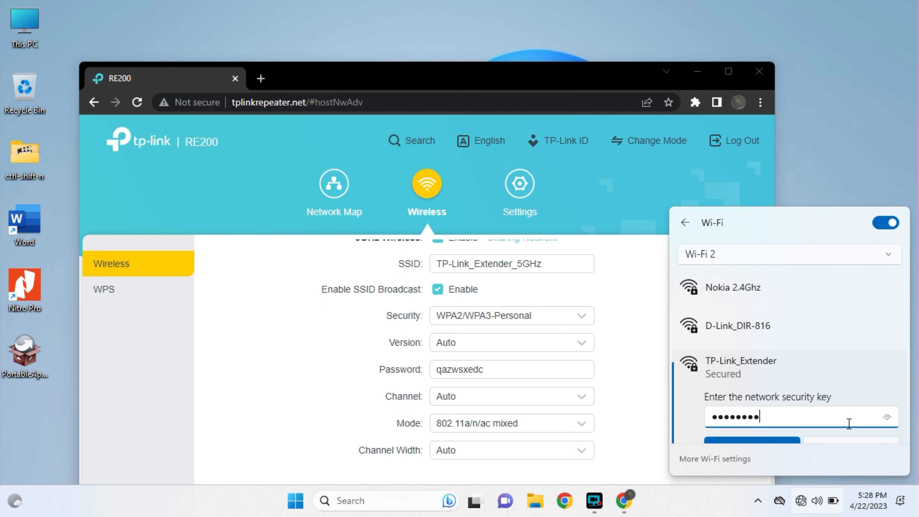
pyautogui.write('zwsxedc')
pyautogui.scroll(-1, 849, 423)
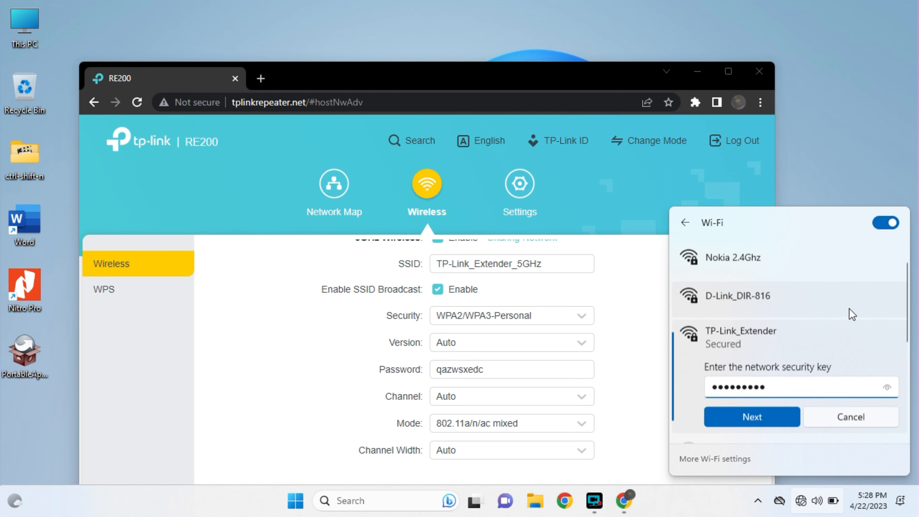
pyautogui.click(747, 420)
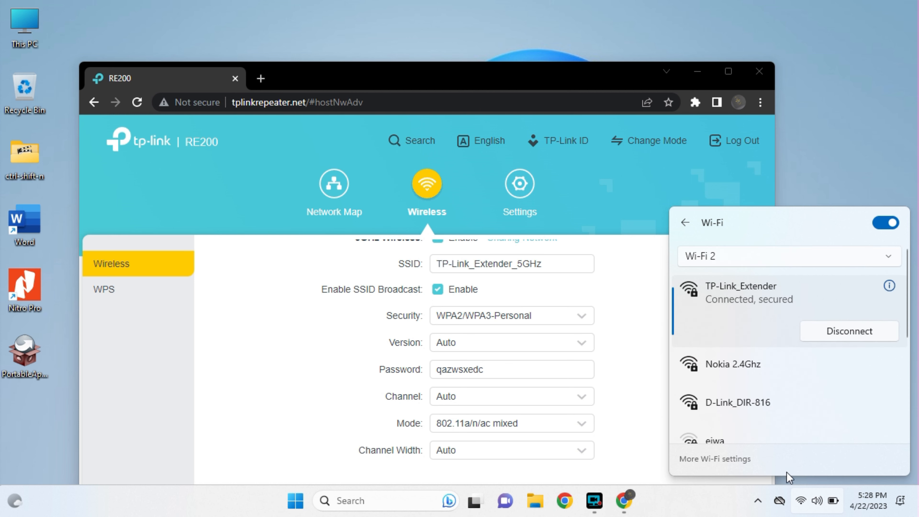
# Show the RE200 Network Map overview and look over the extender's wired connection details
pyautogui.click(339, 184)
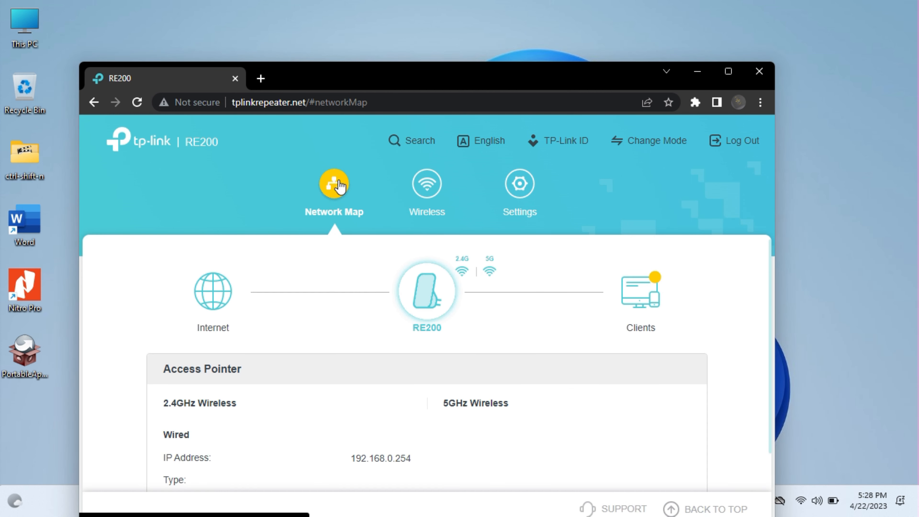
pyautogui.scroll(-1, 353, 336)
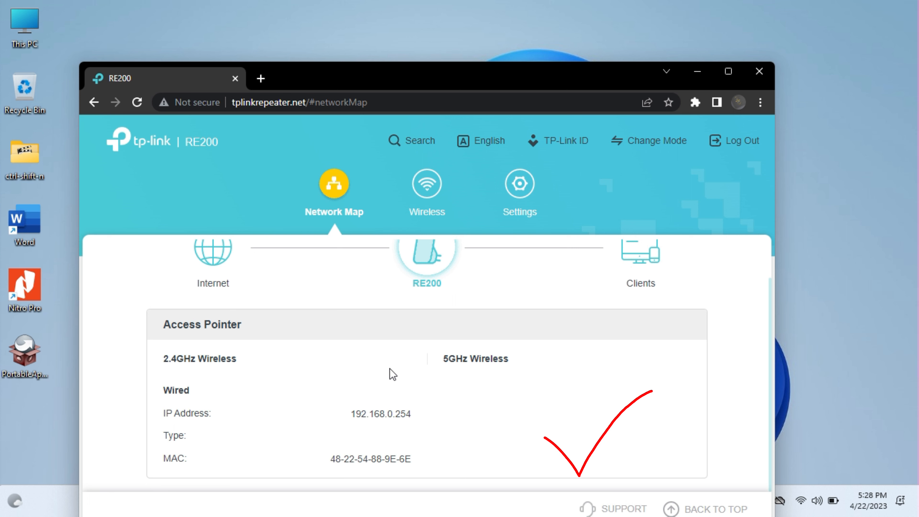
pyautogui.scroll(1, 391, 369)
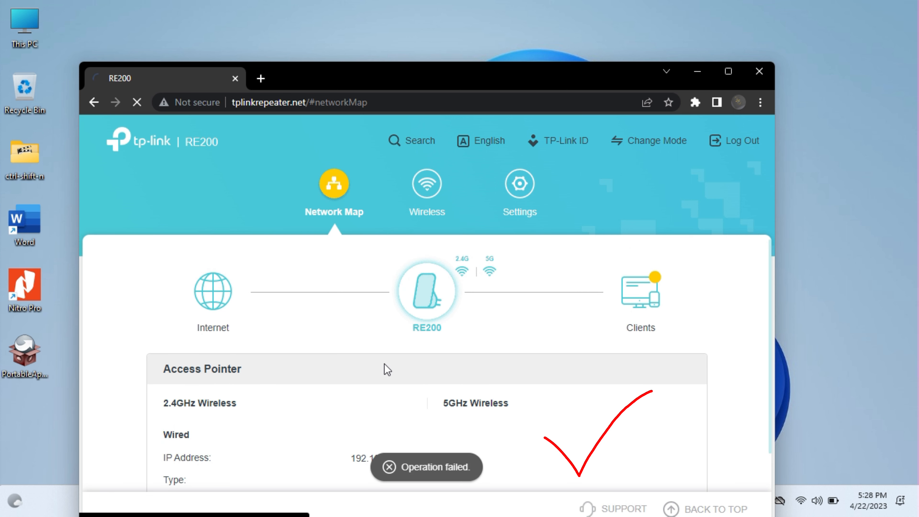